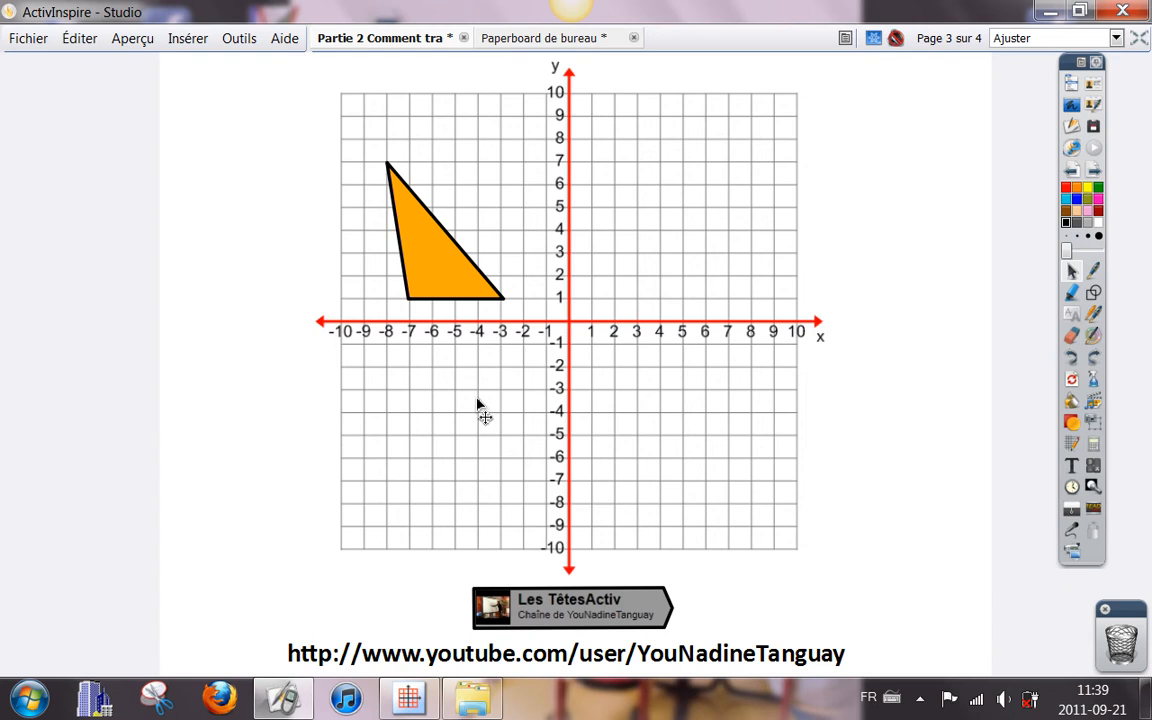
click(1070, 86)
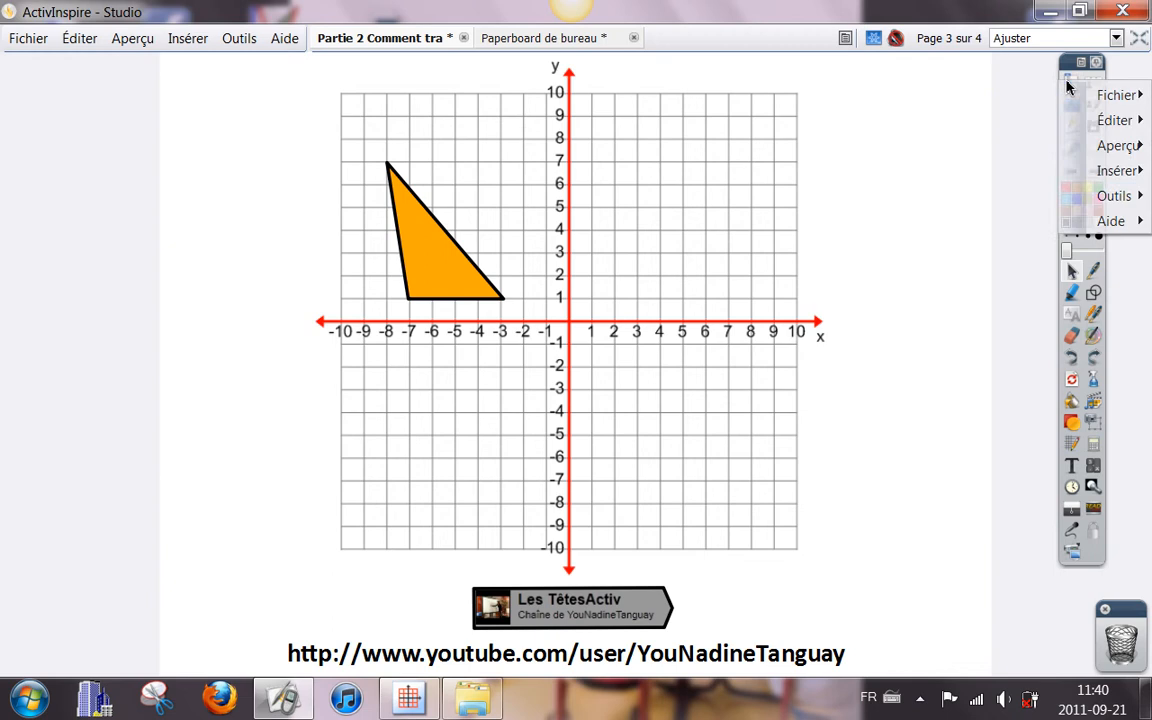
mouse_move(1117, 206)
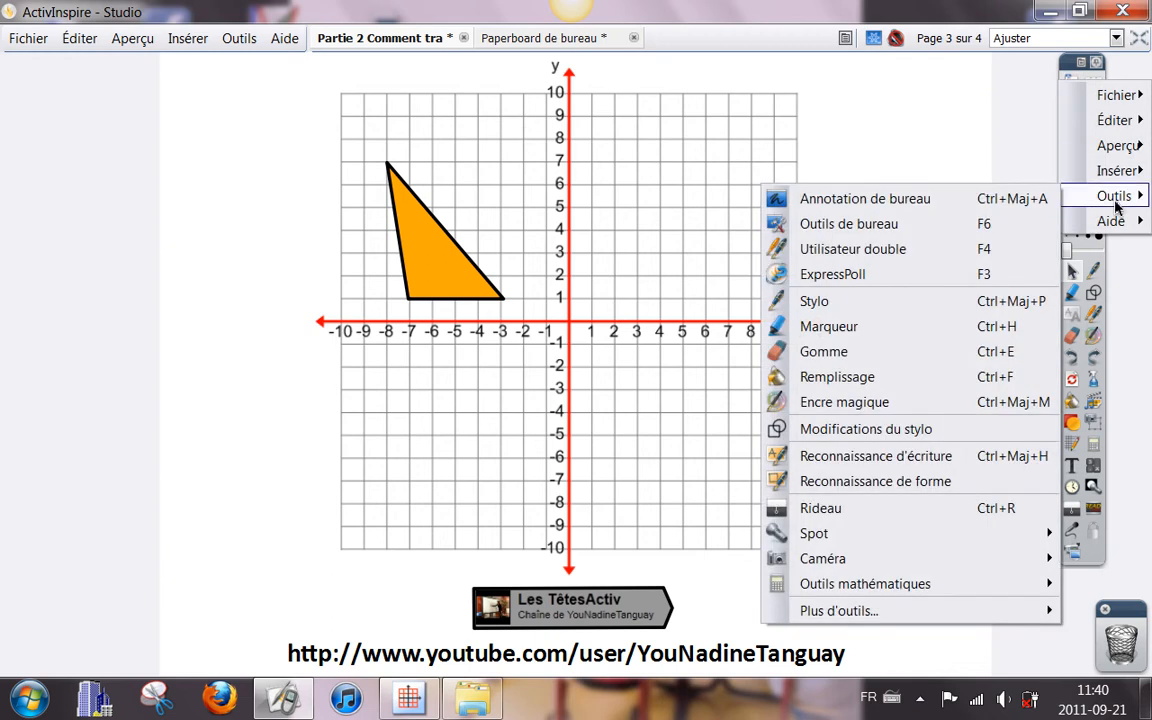
mouse_move(885, 583)
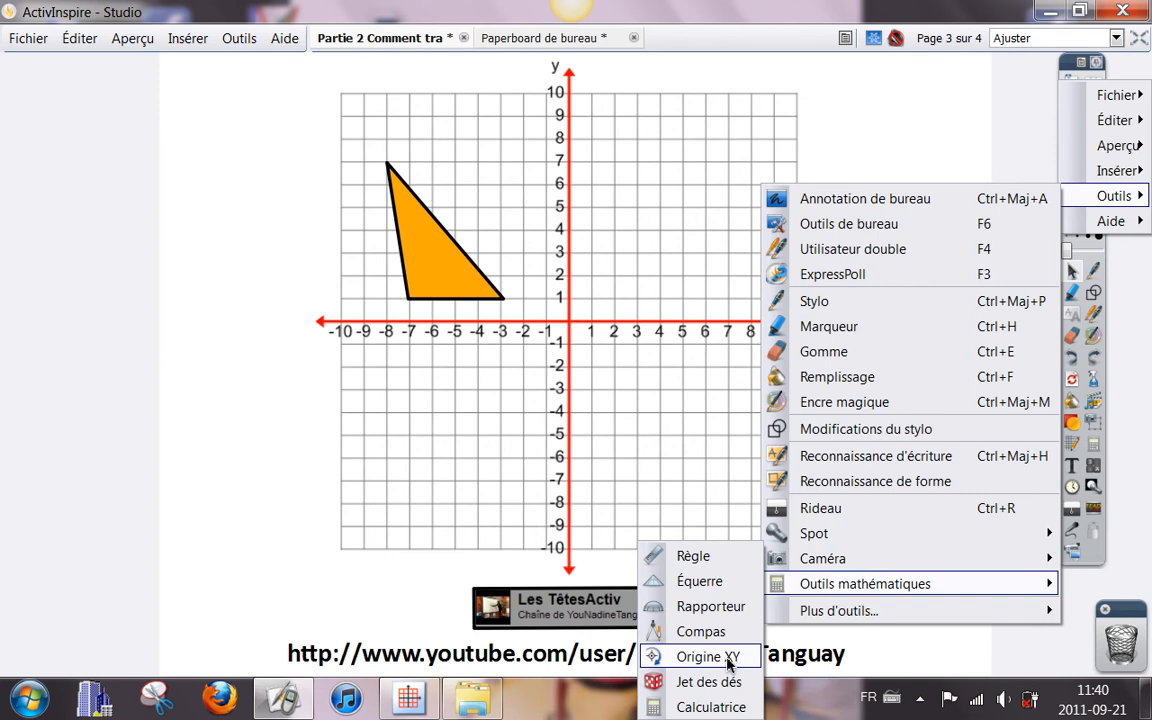
click(866, 142)
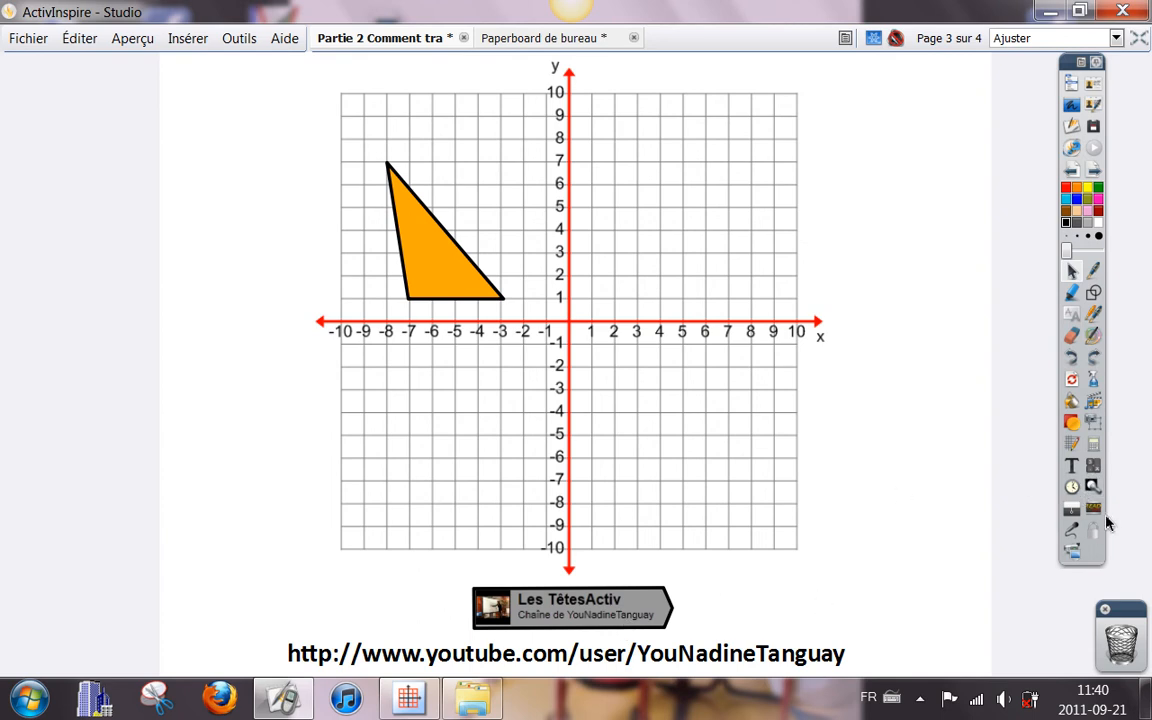
- Show the XY origin marker (Origine XY) and place it at the intersection of the grid's axes
click(1093, 449)
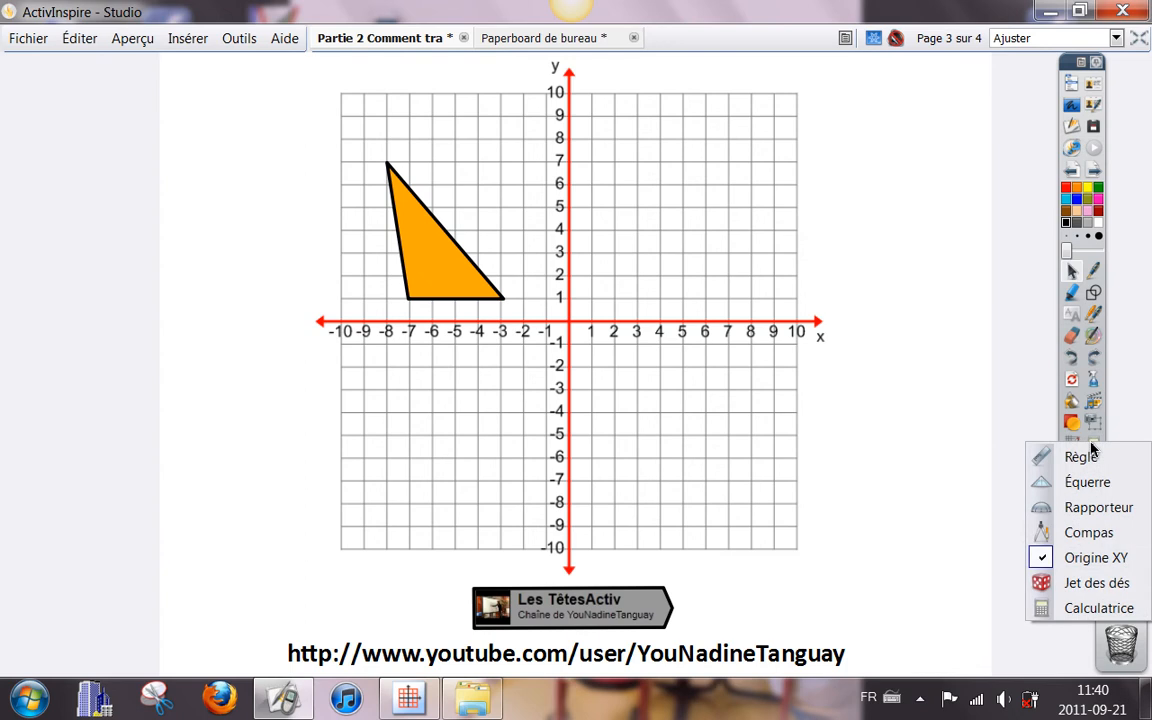
click(1105, 558)
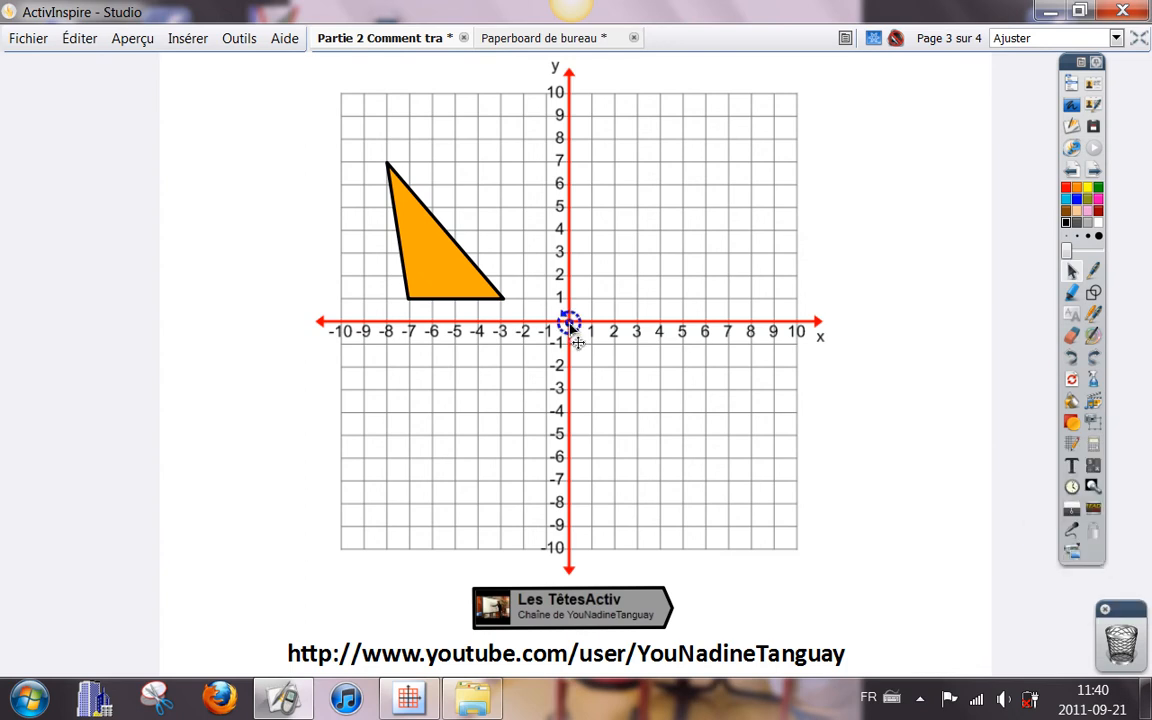
mouse_move(568, 324)
mouse_down()
mouse_move(684, 338)
mouse_move(874, 149)
mouse_move(779, 172)
mouse_move(913, 255)
mouse_move(920, 247)
mouse_up()
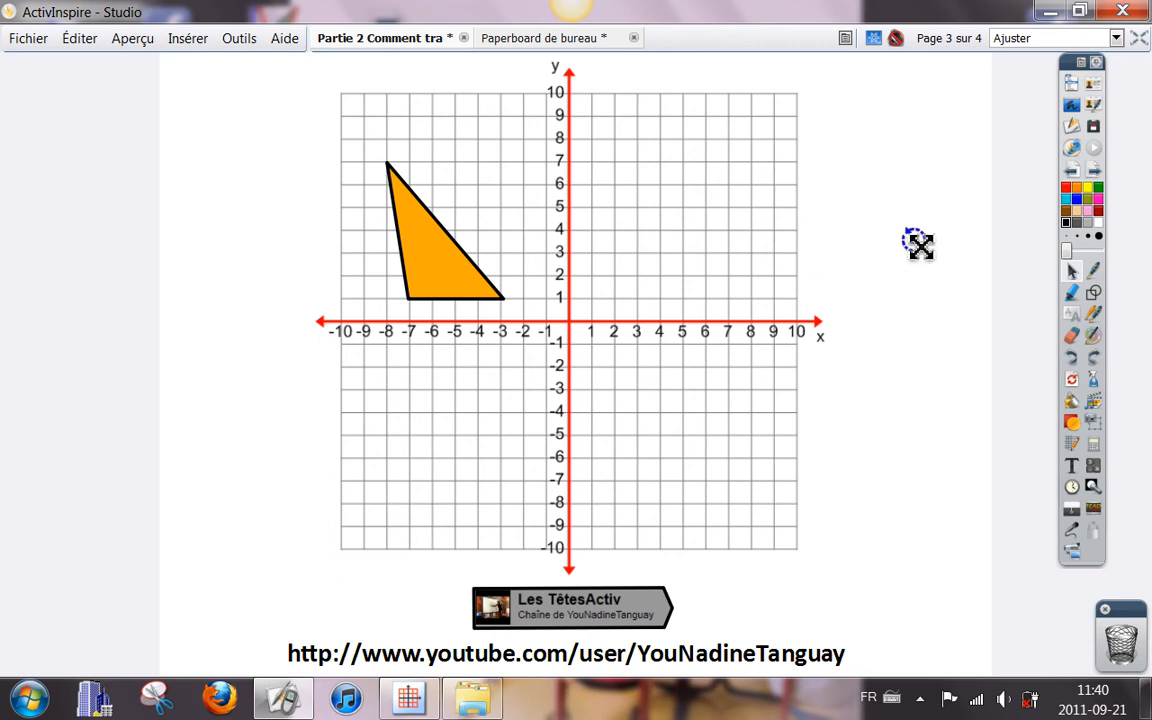
mouse_move(920, 247)
mouse_down()
mouse_move(787, 198)
mouse_move(667, 198)
mouse_move(622, 224)
mouse_move(574, 328)
mouse_up()
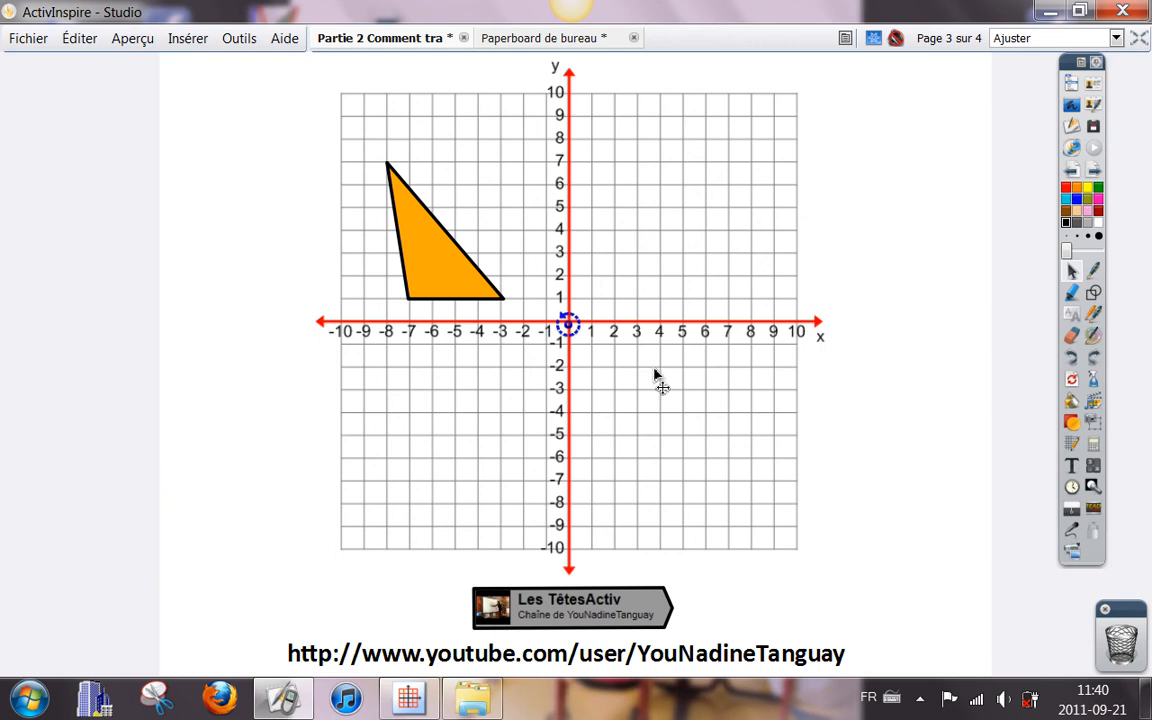
- Project the orange triangle across the Y axis to create a mirrored copy using Projeter l'axe des Y
right_click(425, 270)
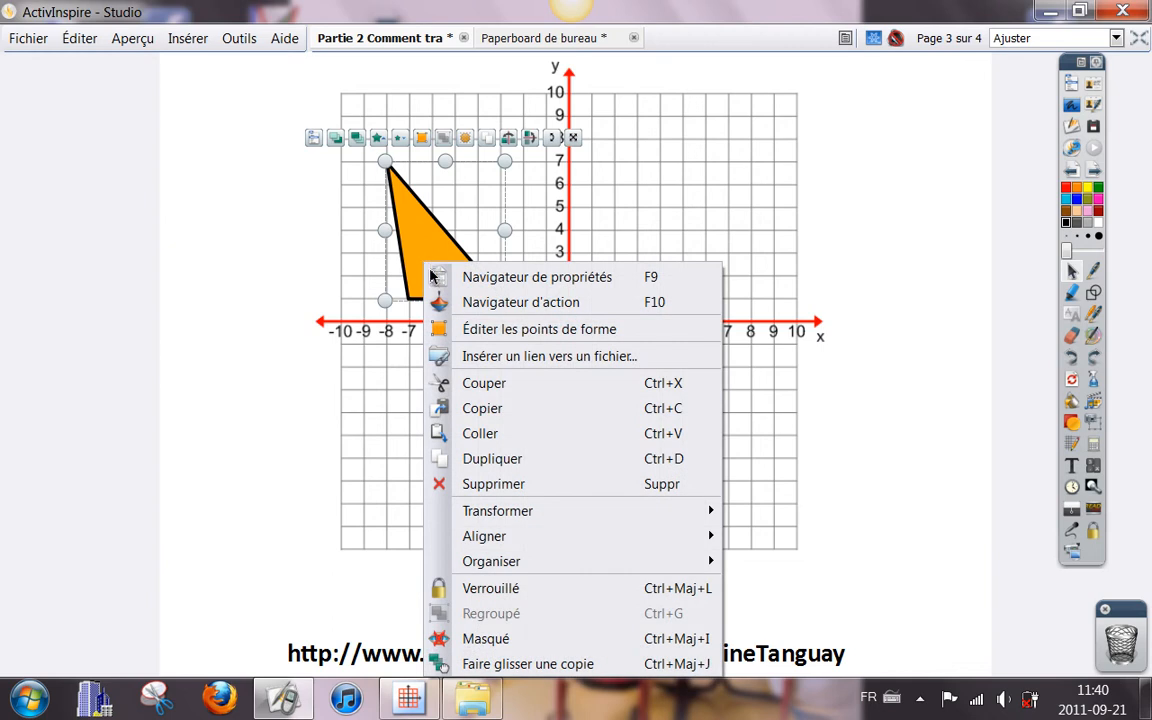
mouse_move(460, 512)
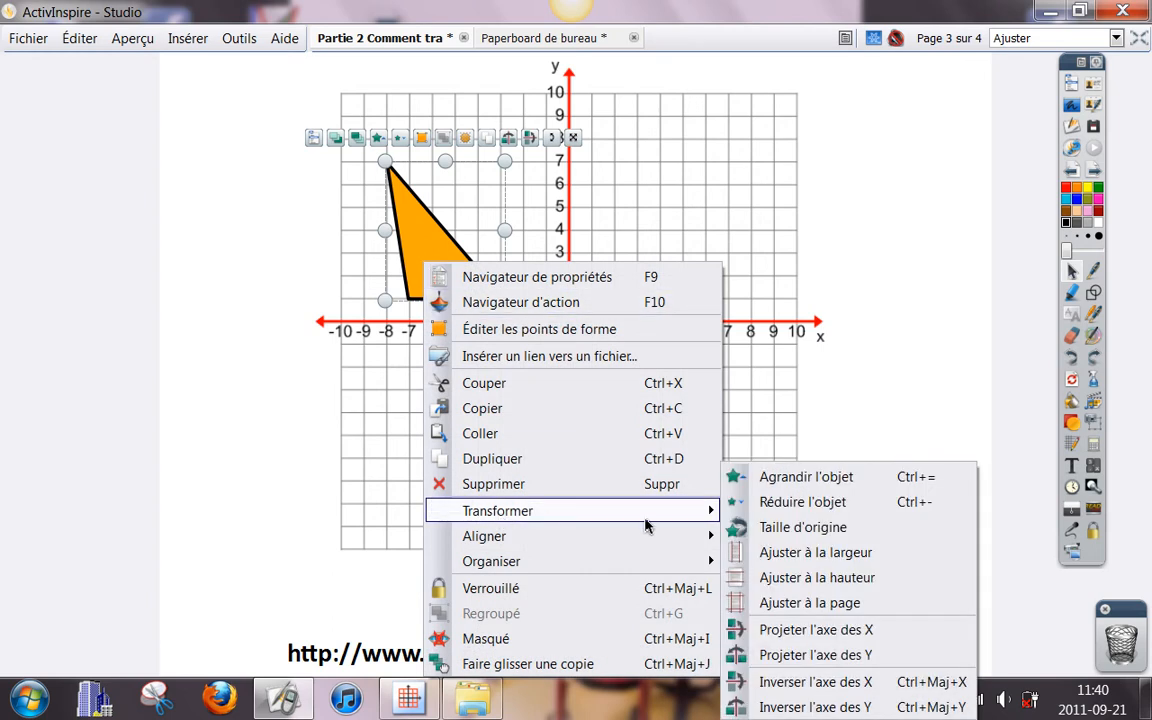
click(811, 656)
click(811, 630)
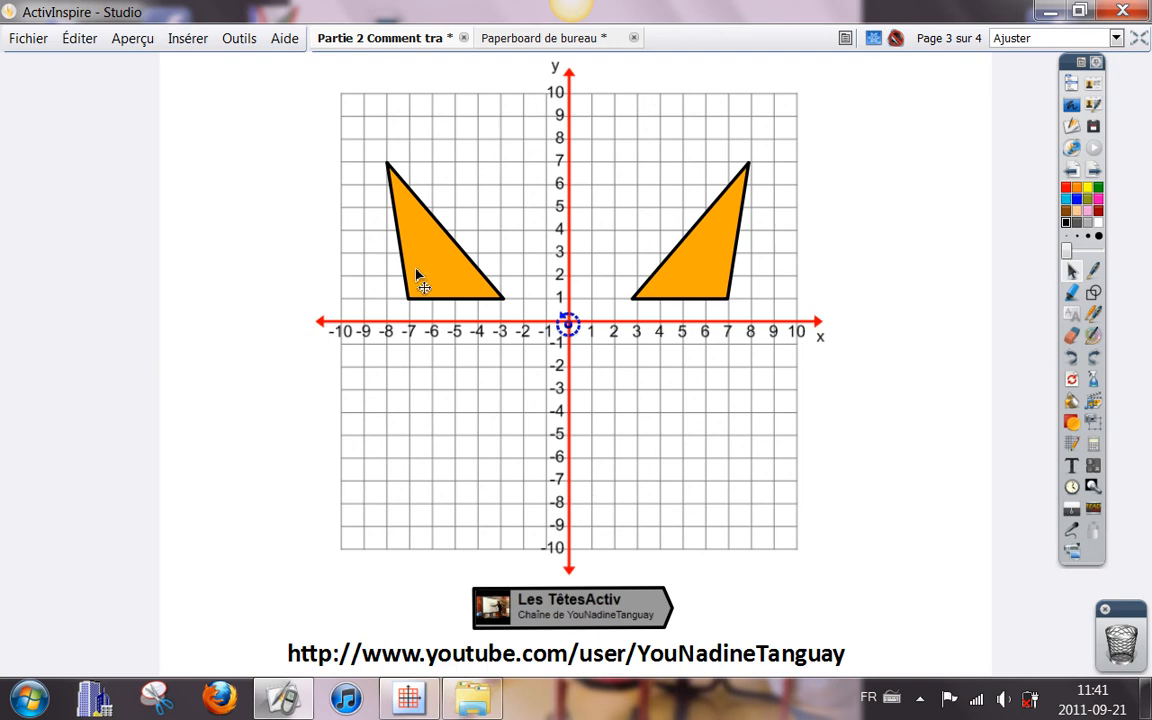
- Try moving the unlocked coordinate grid slightly, and undo the move
click(751, 432)
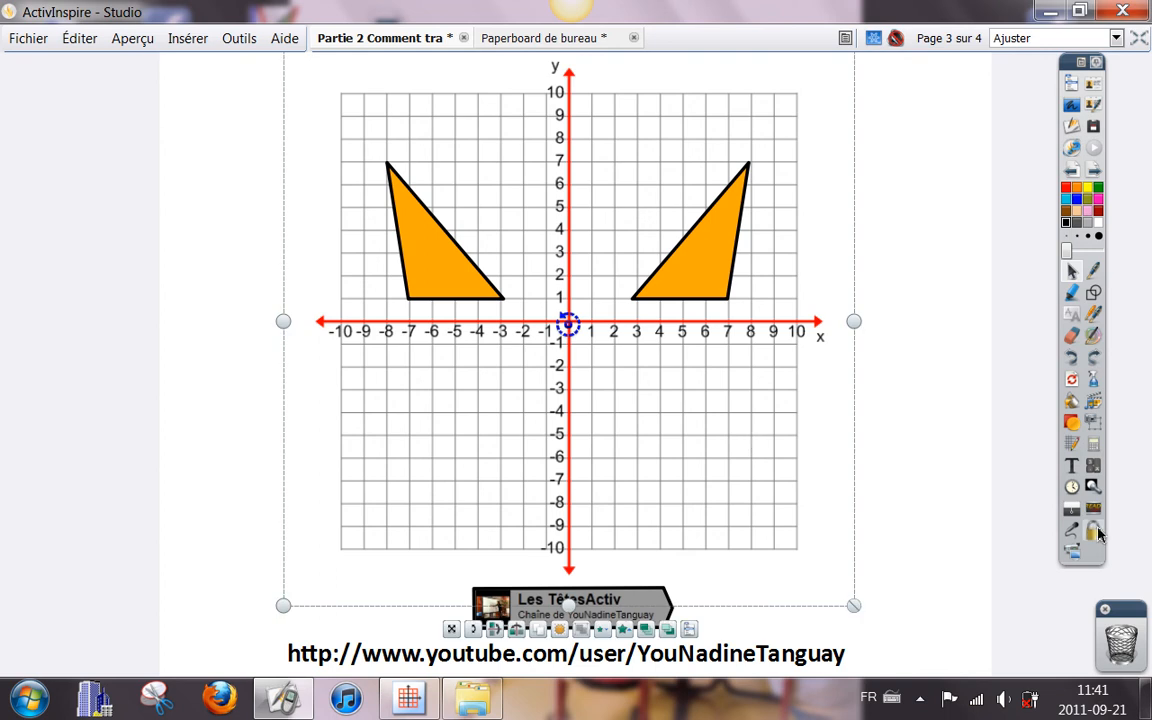
click(941, 523)
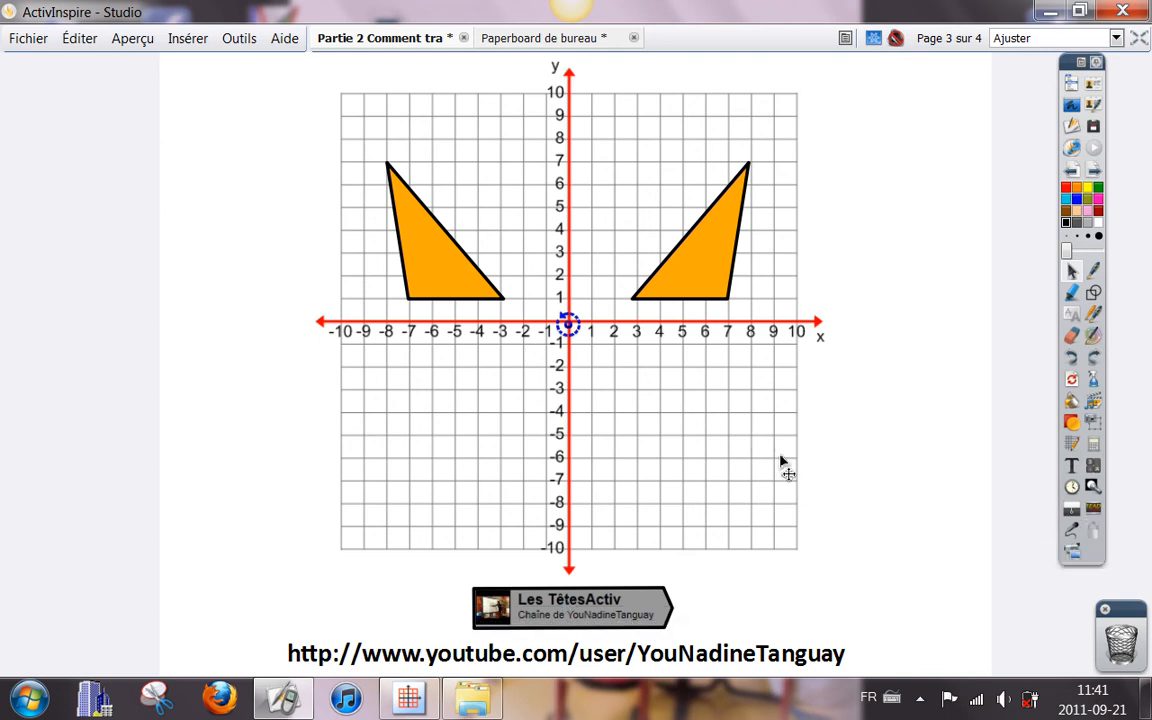
mouse_move(737, 443)
mouse_down()
mouse_move(663, 470)
mouse_move(648, 399)
mouse_move(730, 431)
mouse_up()
click(1073, 360)
- Lock the coordinate grid in place with the Verrouillé option
click(759, 474)
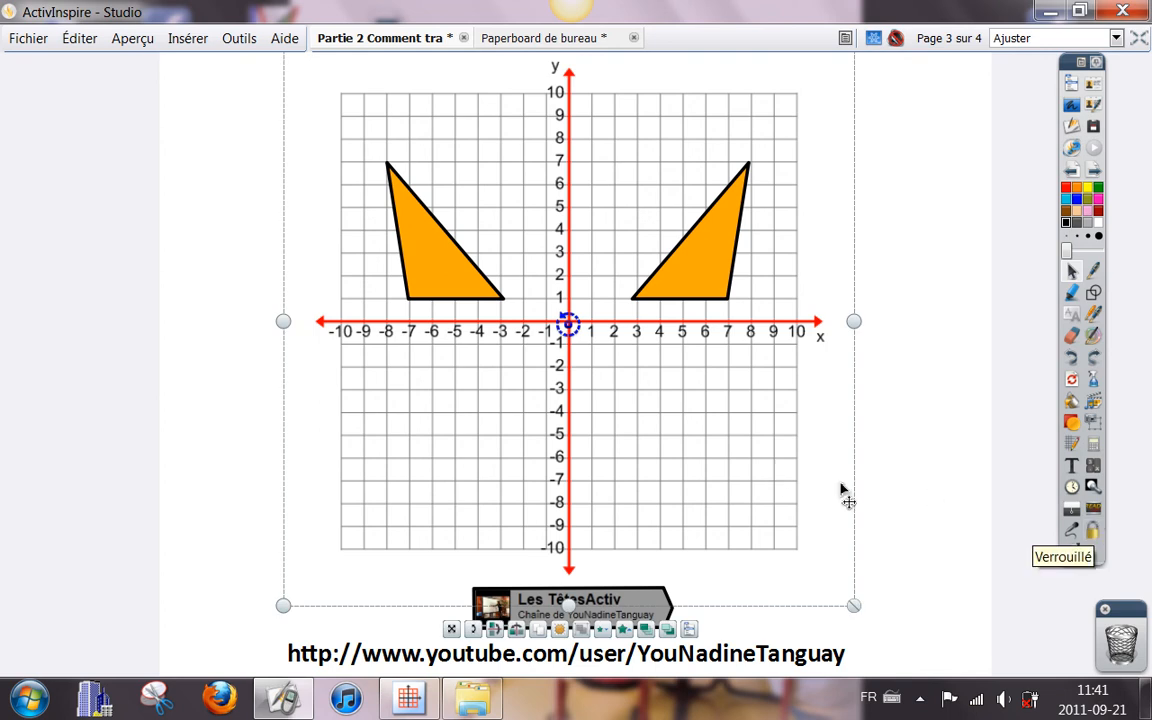
right_click(704, 449)
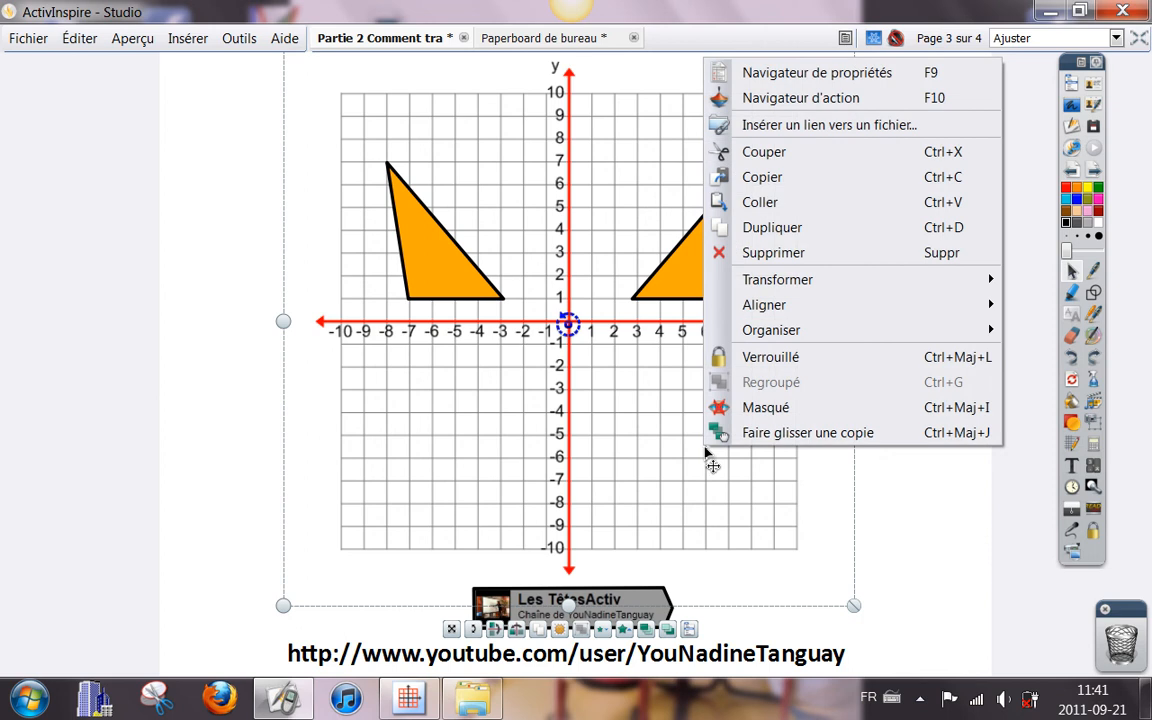
click(781, 362)
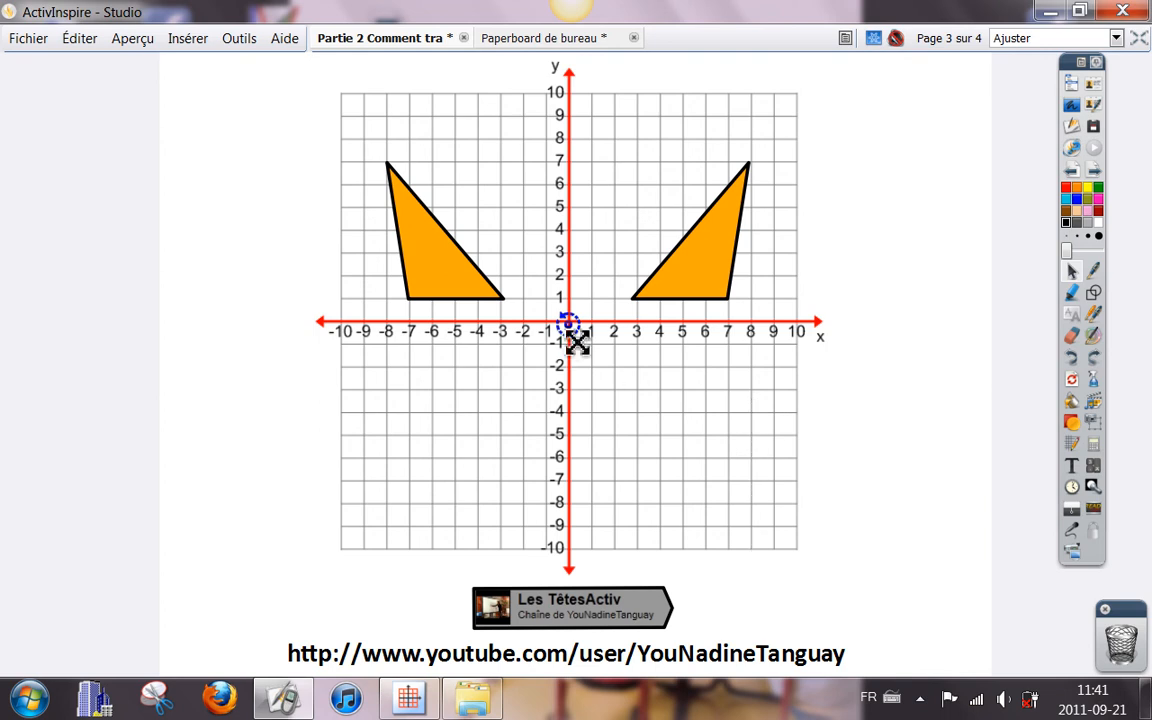
- Hide the XY origin marker and discard the mirrored triangle from the first quadrant into the trash
click(1098, 449)
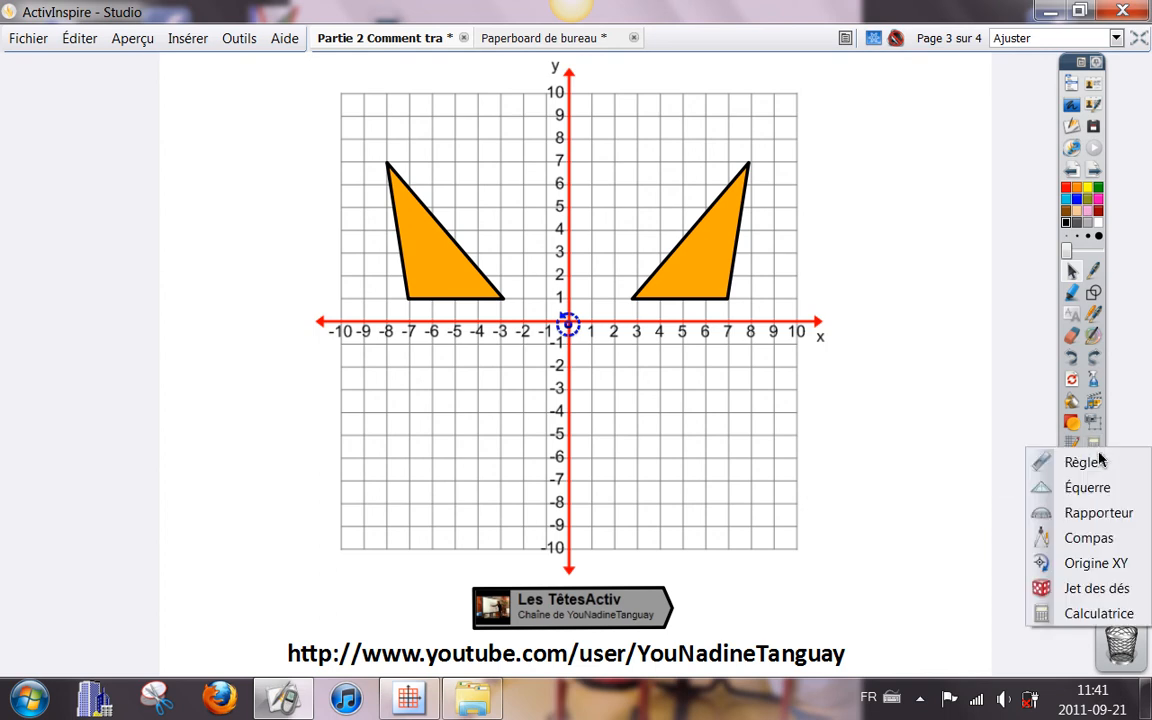
click(1095, 563)
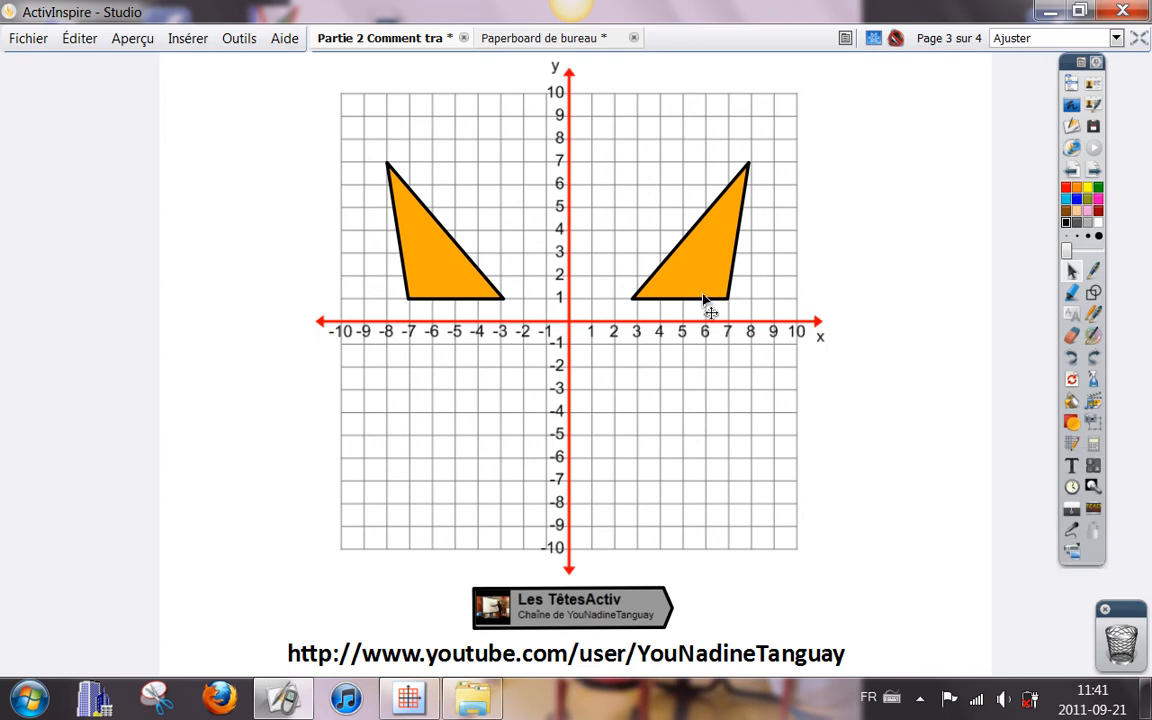
drag(705, 299, 1116, 652)
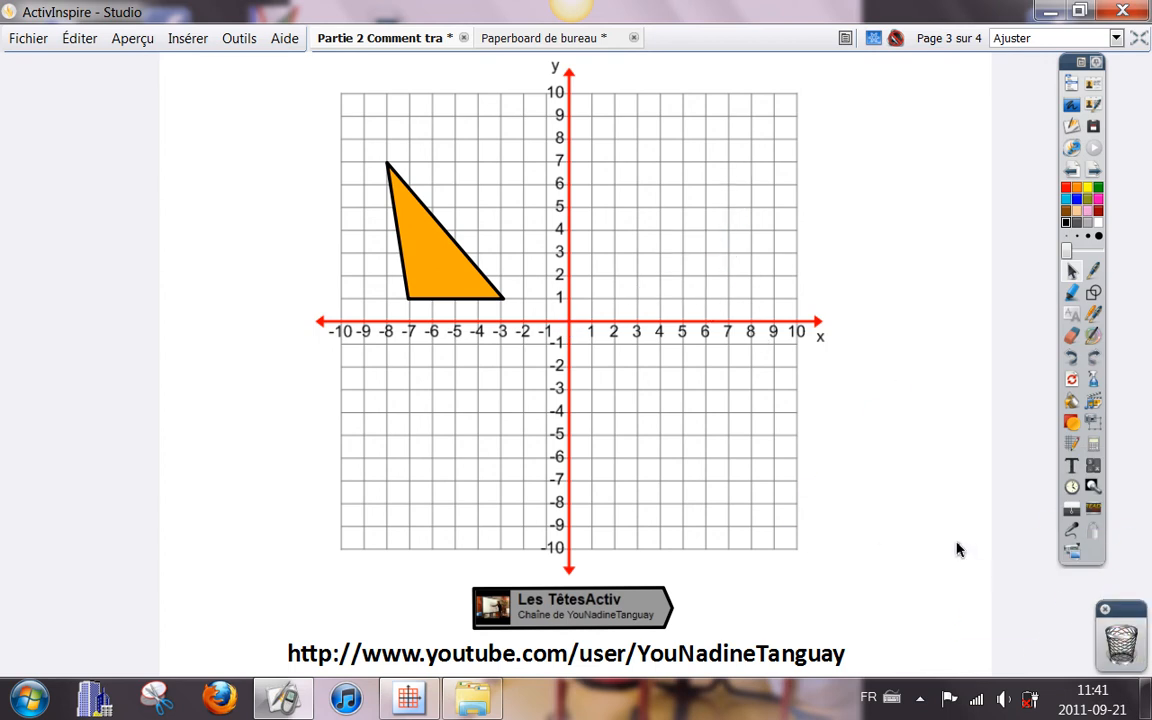
- Rotate the orange triangle counterclockwise about its own centre, and undo the rotation
click(440, 280)
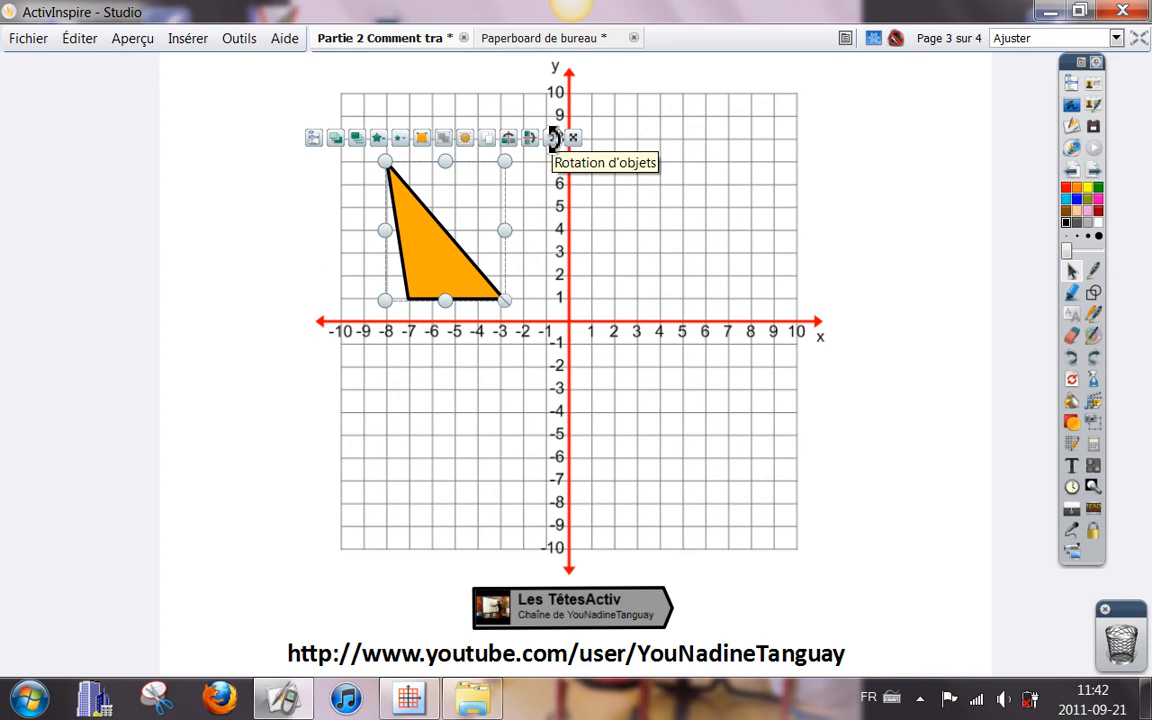
drag(553, 138, 398, 135)
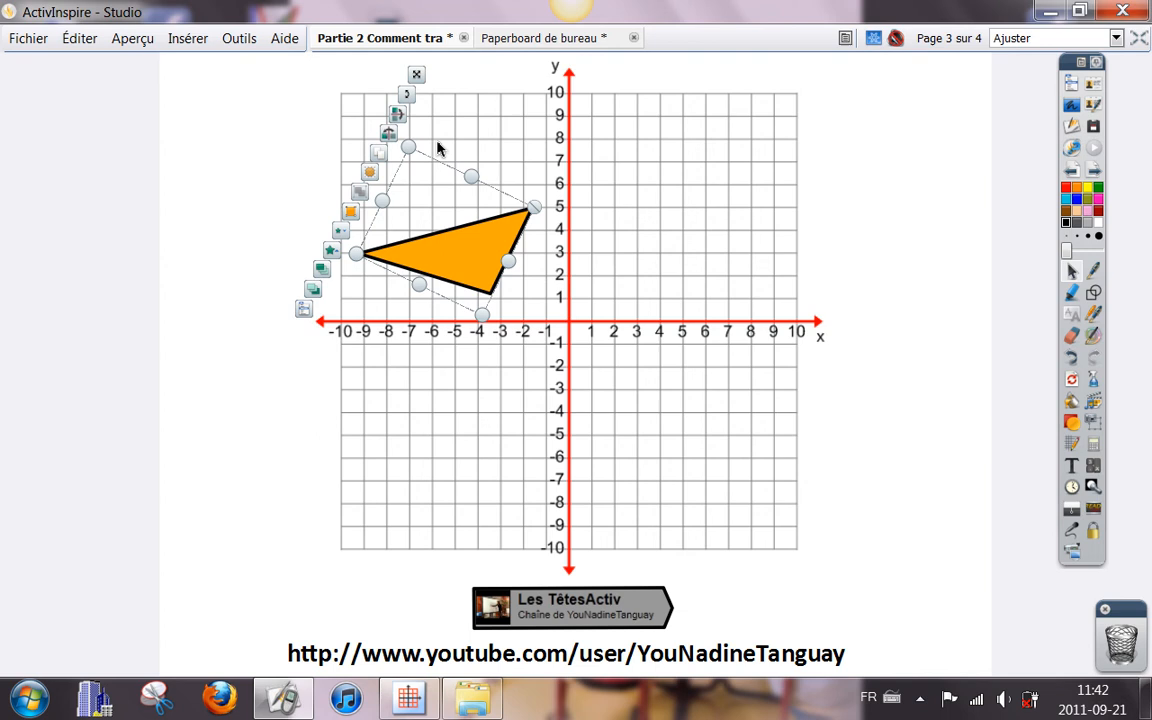
click(1073, 363)
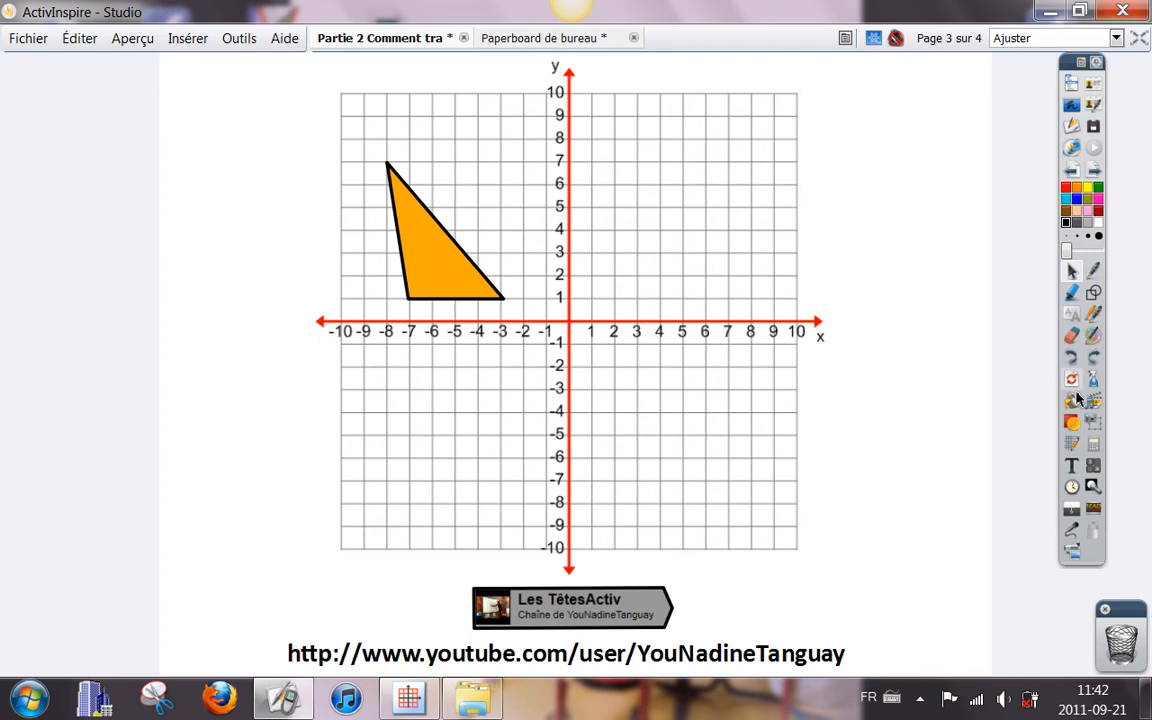
- Show the XY origin marker again and align it exactly on the intersection of the x and y axes
click(1094, 448)
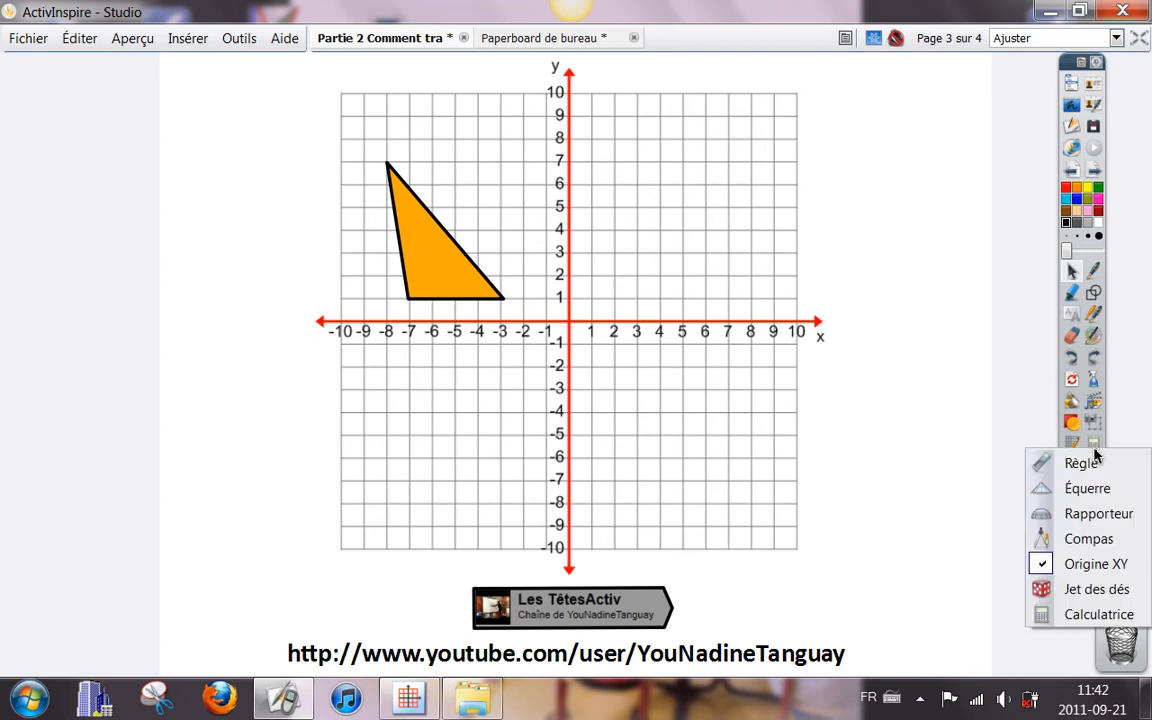
click(1097, 565)
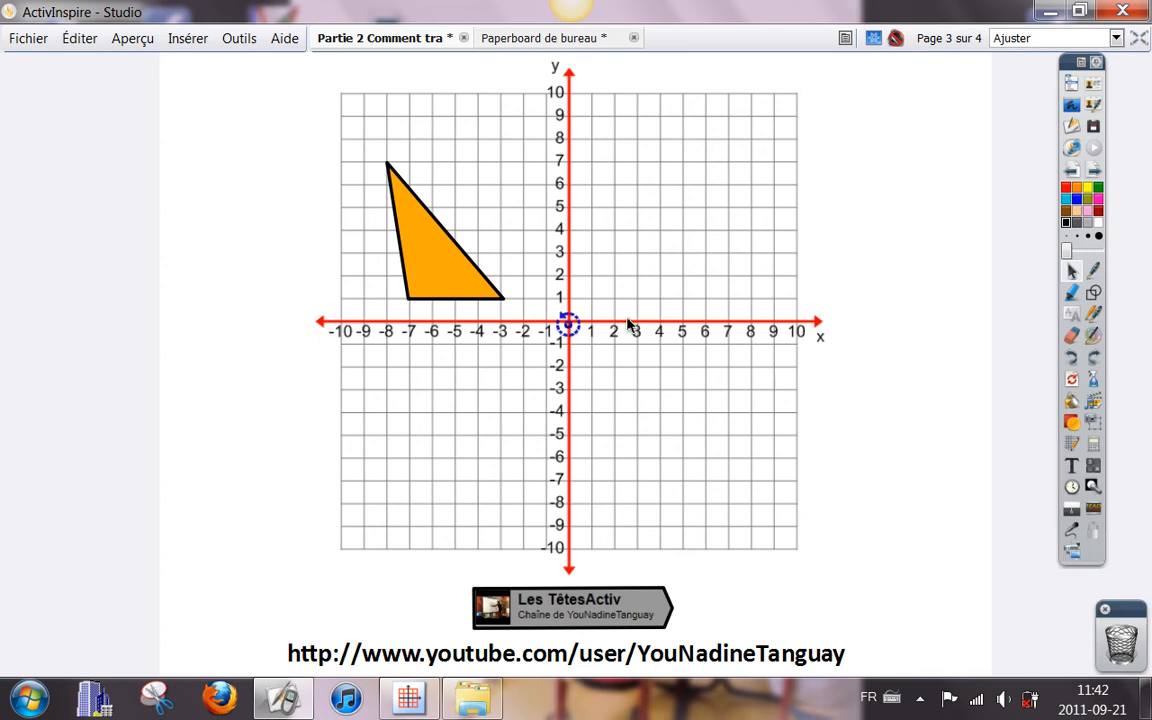
mouse_move(570, 325)
mouse_down()
mouse_move(648, 278)
mouse_move(571, 337)
mouse_move(606, 300)
mouse_move(584, 368)
mouse_move(632, 206)
mouse_move(710, 334)
mouse_move(598, 336)
mouse_move(570, 323)
mouse_up()
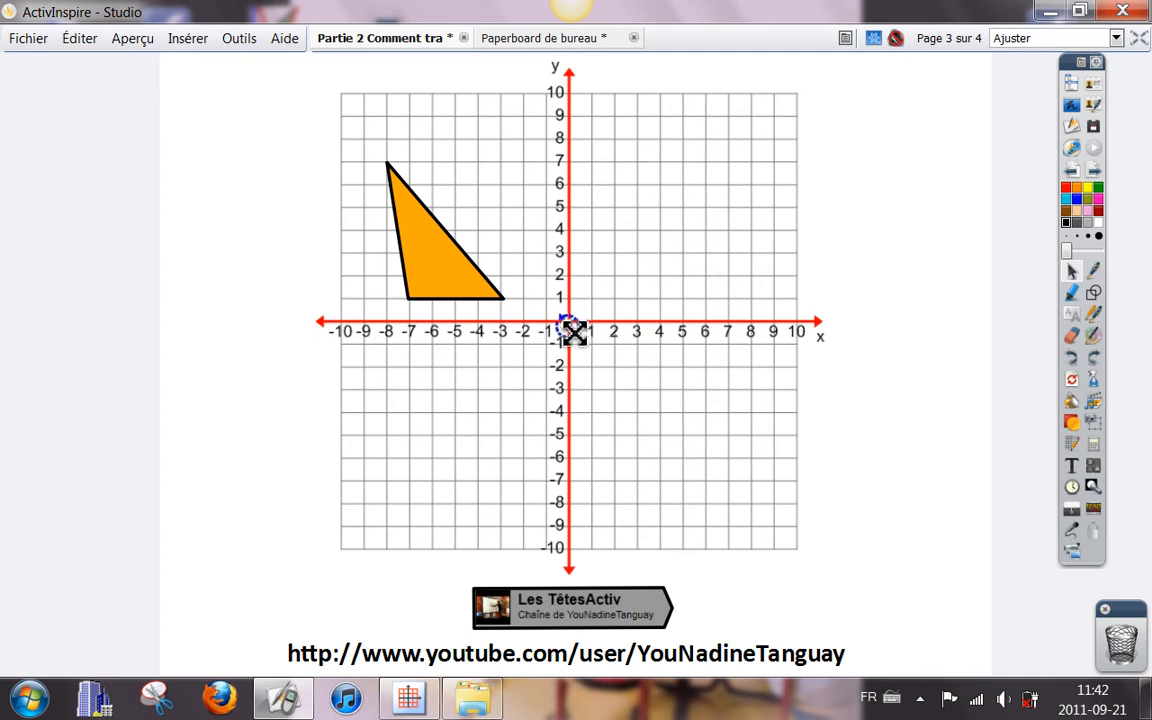
- Rotate the orange triangle slightly clockwise about the XY origin at the axes' intersection, and undo the rotation
click(447, 260)
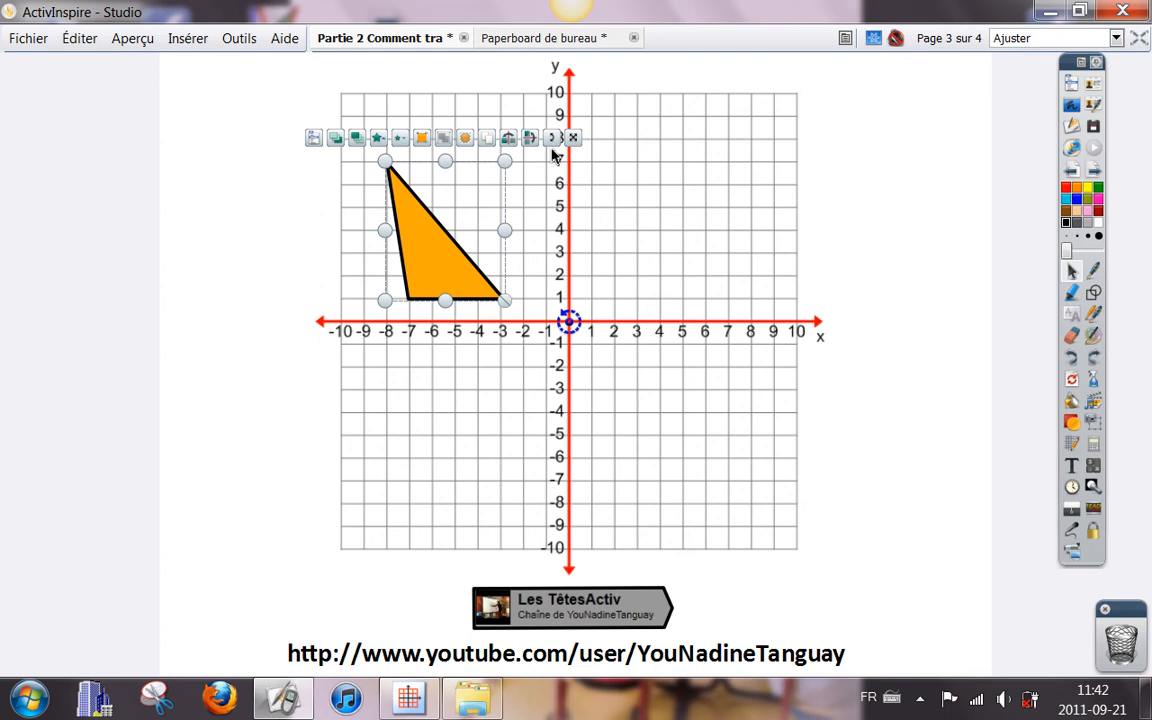
mouse_move(553, 137)
mouse_down()
mouse_move(666, 123)
mouse_move(877, 214)
mouse_move(949, 347)
mouse_move(823, 545)
mouse_move(589, 553)
mouse_move(355, 386)
mouse_move(339, 229)
mouse_move(481, 77)
mouse_move(596, 85)
mouse_move(582, 132)
mouse_up()
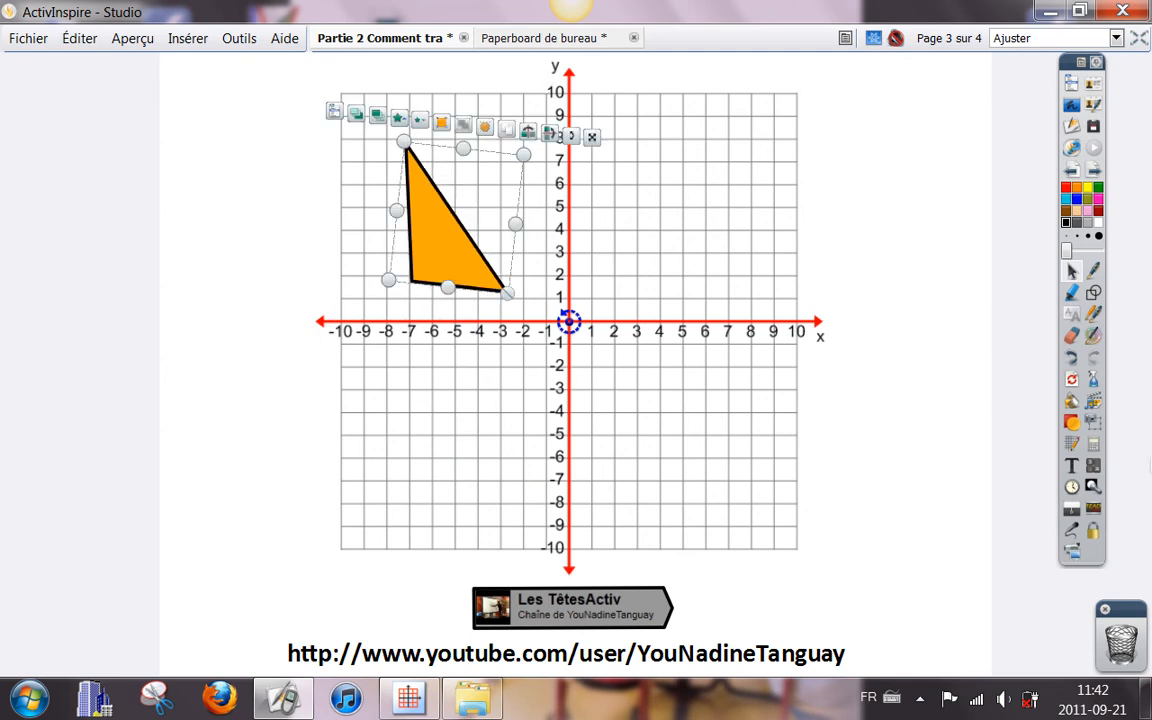
click(1069, 360)
- Advance the flipchart to page 4
click(409, 237)
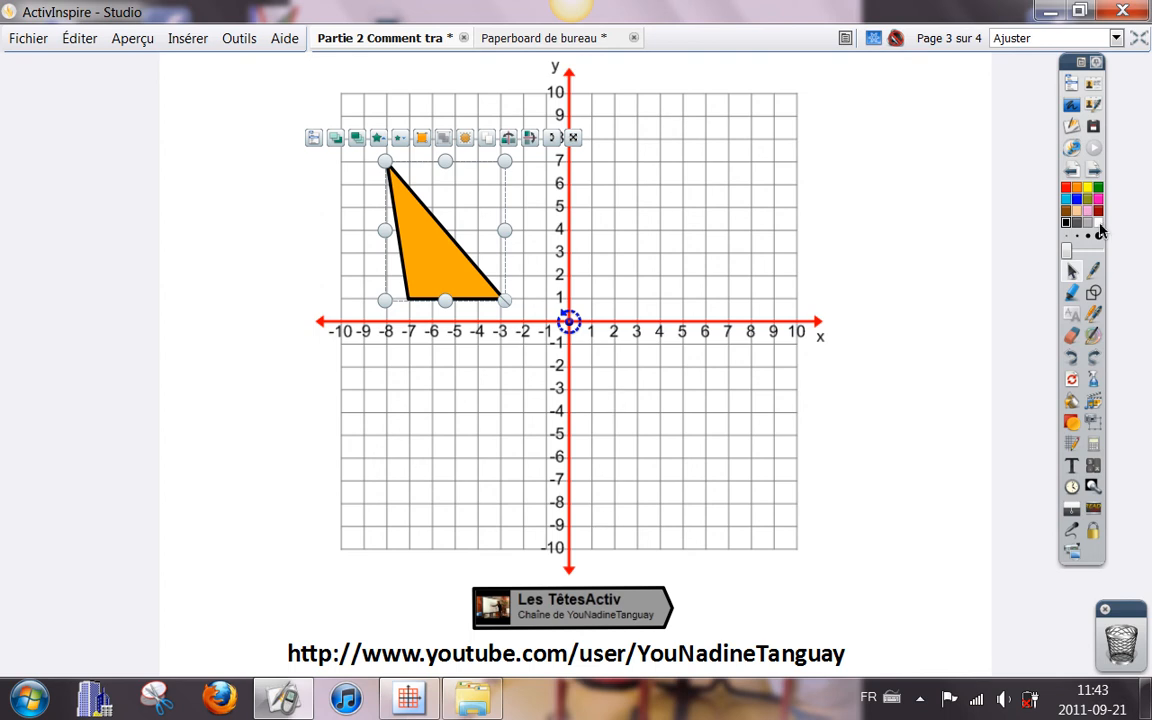
click(1099, 177)
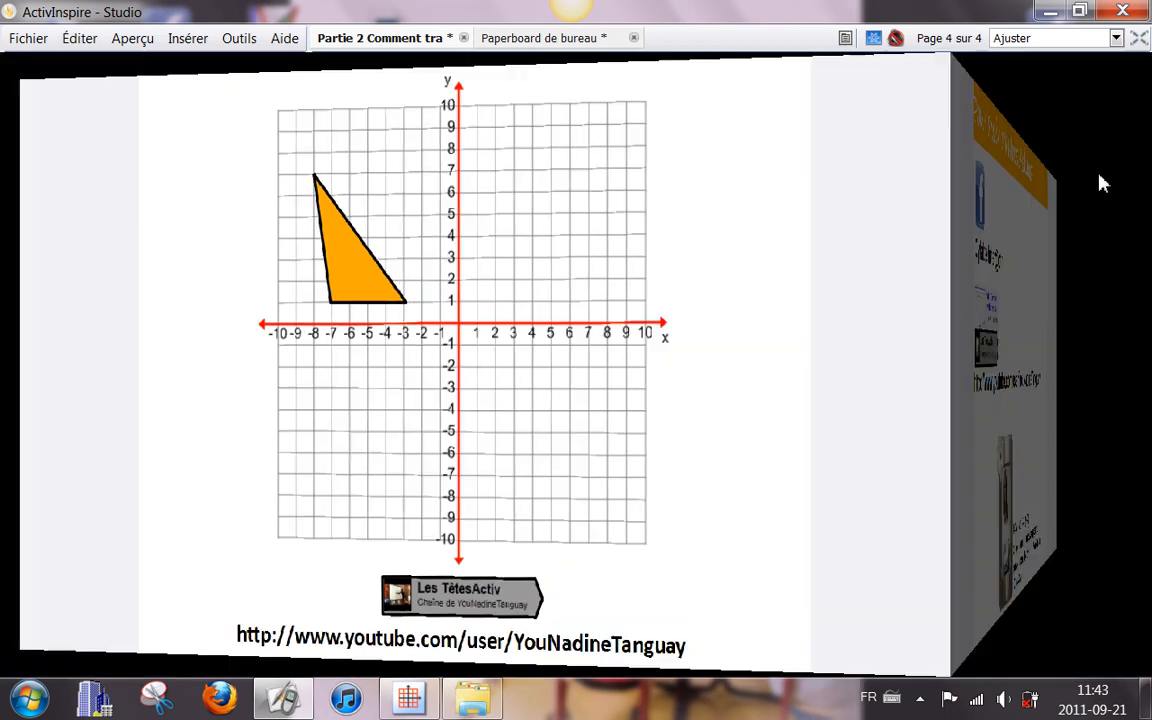